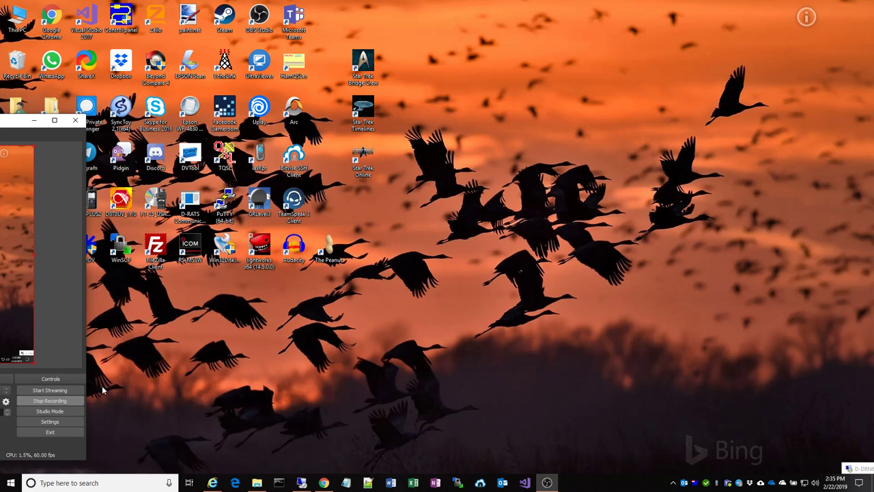
# - Launch D878UV CPS from the desktop and display the empty Digital Contact List under Digital
pyautogui.click(117, 205)
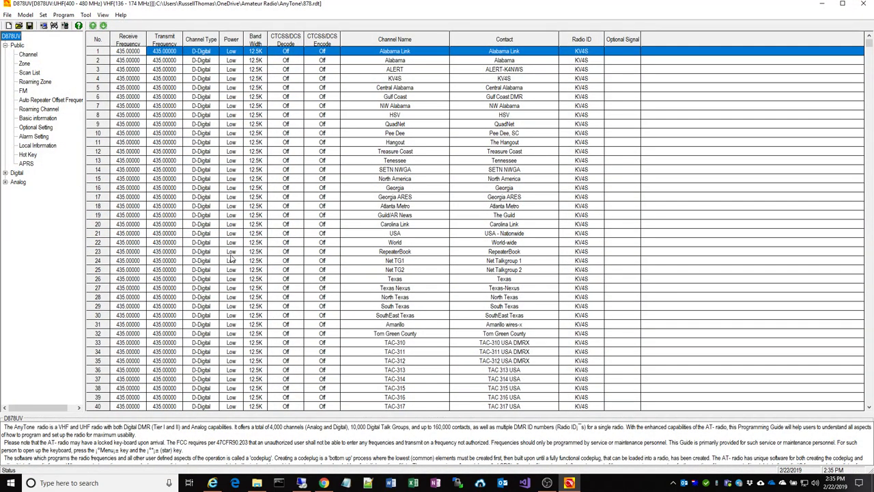
pyautogui.click(6, 173)
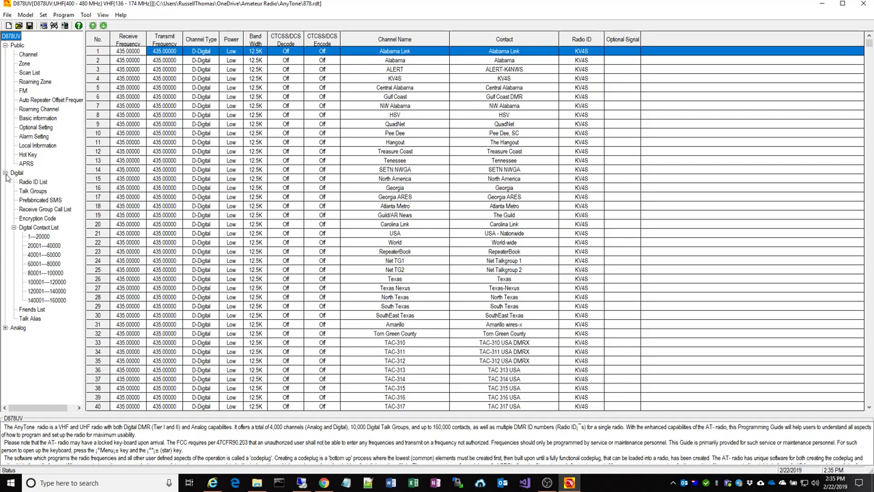
pyautogui.click(36, 228)
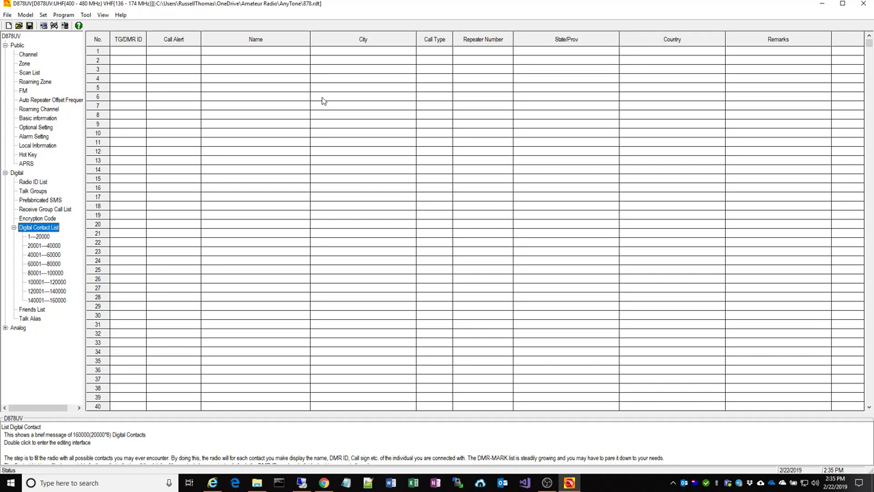
# - Close the CPS and bring Chrome's Index of /downloads page to the front
pyautogui.click(866, 5)
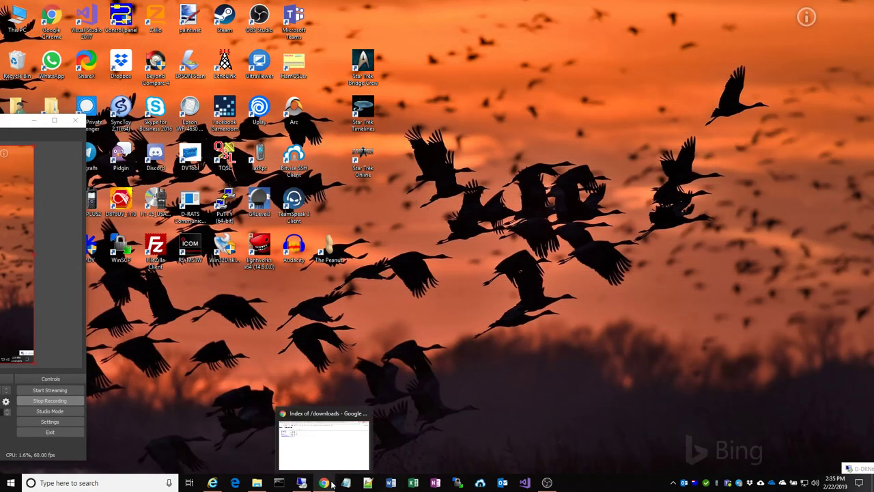
pyautogui.click(322, 483)
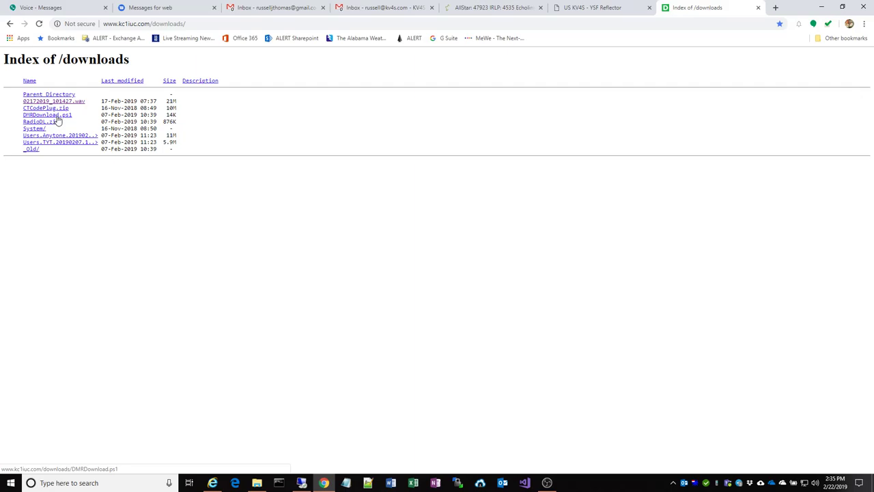
# - Close Chrome and relaunch the D878UV CPS from its desktop shortcut
pyautogui.click(864, 8)
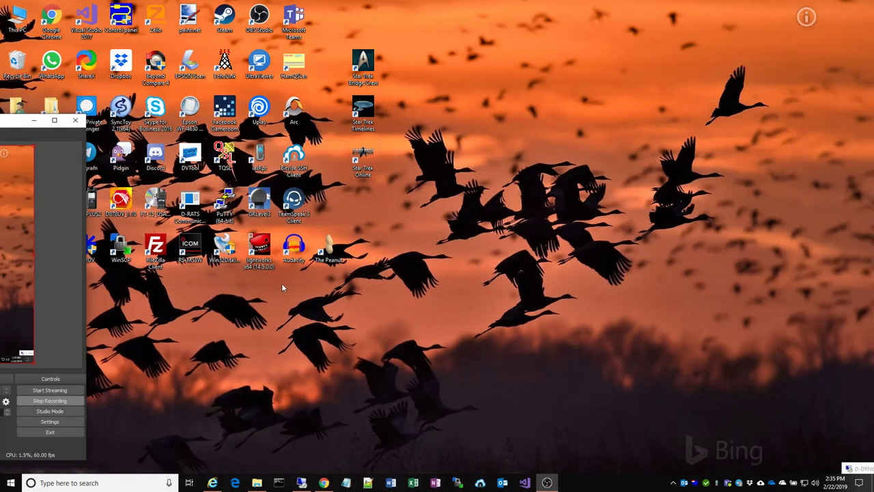
pyautogui.rightClick(258, 484)
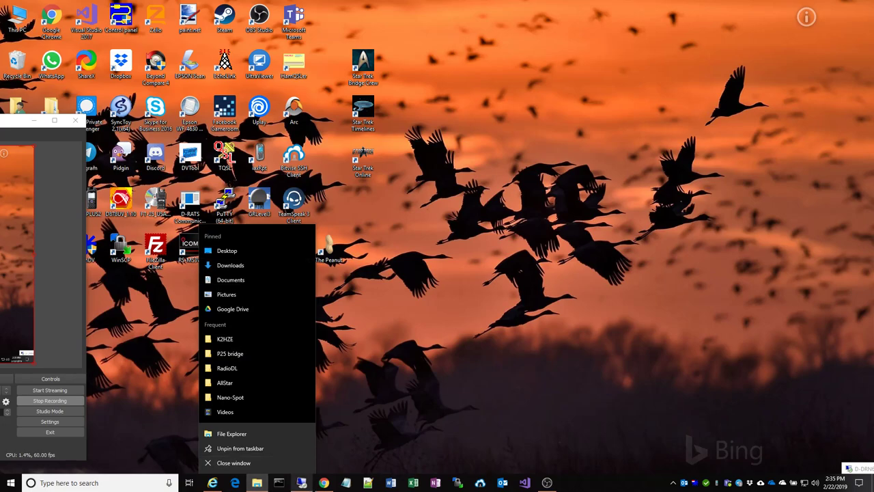
pyautogui.click(121, 226)
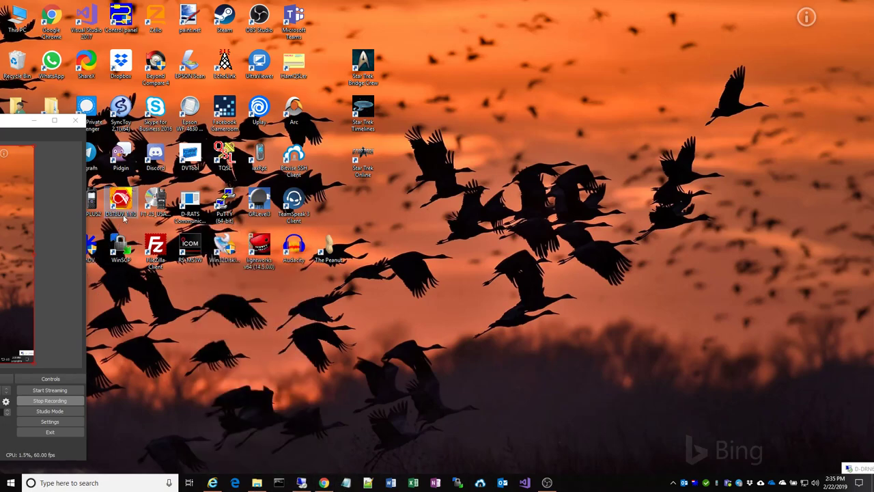
pyautogui.doubleClick(121, 201)
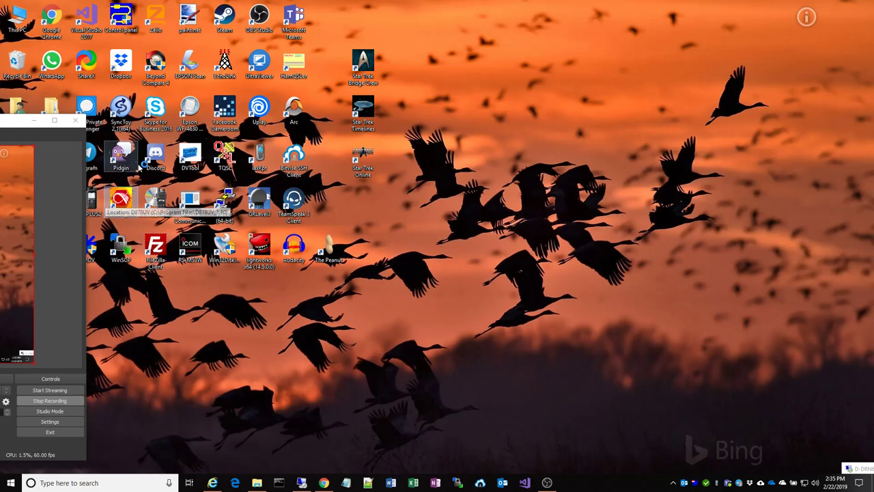
# - Start a Digital Contact List export via Tool > Export, then cancel the Save As dialog
pyautogui.click(87, 14)
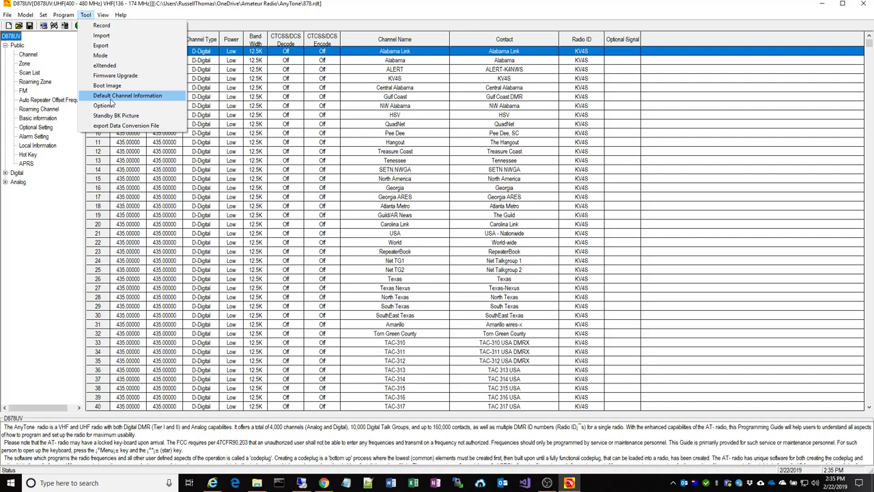
pyautogui.click(103, 46)
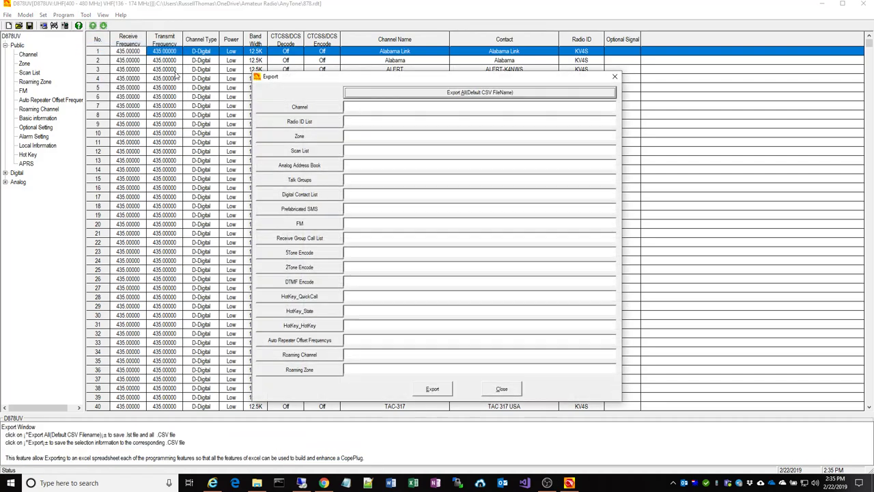
pyautogui.click(316, 197)
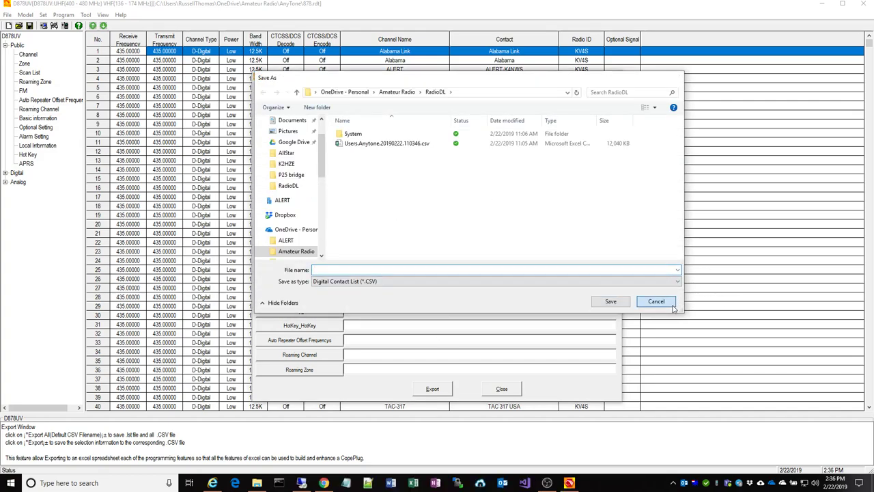
pyautogui.click(666, 302)
# - Browse File Explorer to OneDrive > Amateur Radio > AnyTone and right-click Blank_Users.csv
pyautogui.rightClick(254, 483)
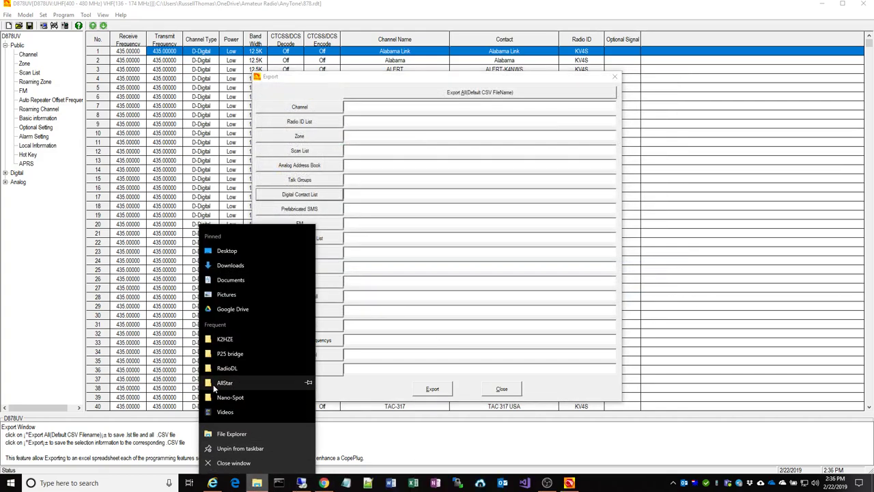
pyautogui.click(227, 437)
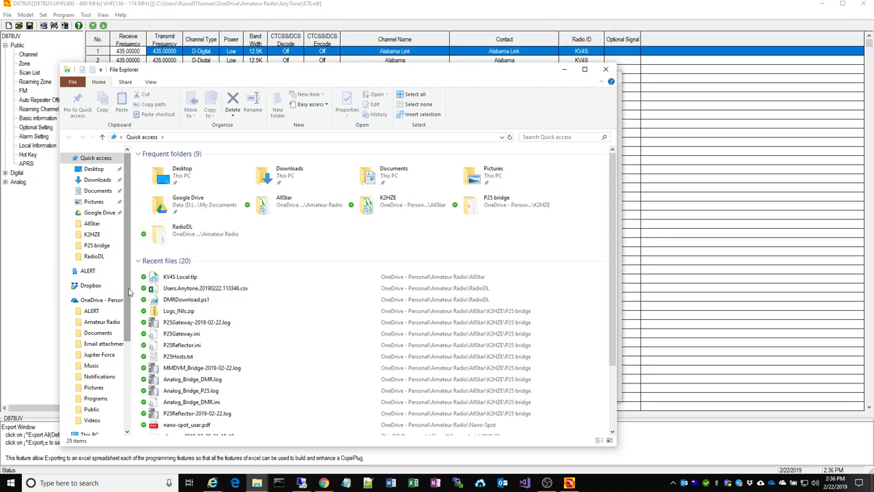
pyautogui.click(102, 323)
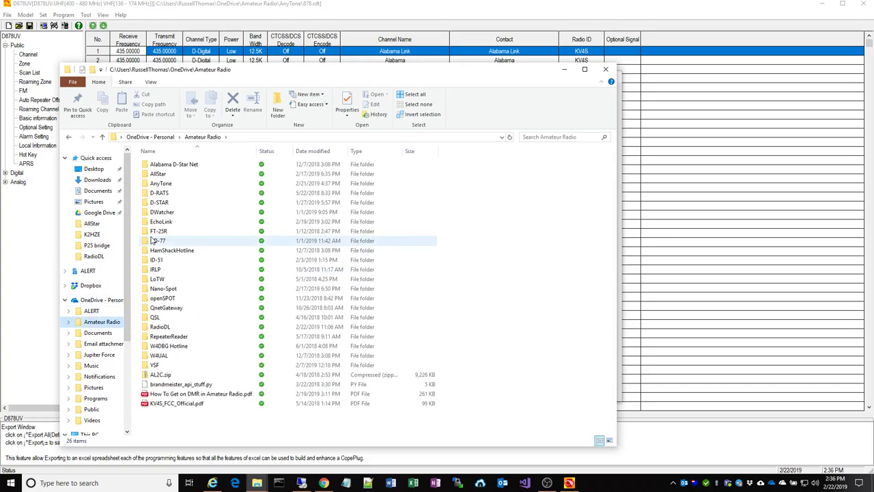
pyautogui.doubleClick(164, 184)
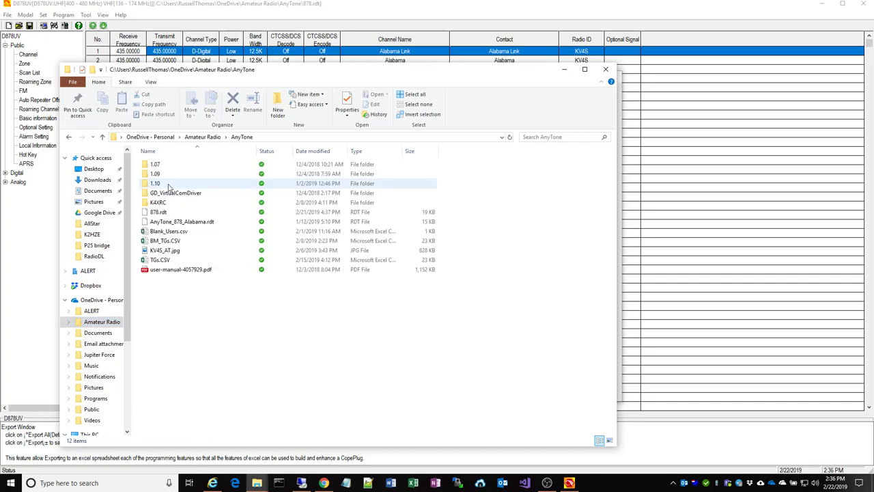
pyautogui.rightClick(179, 234)
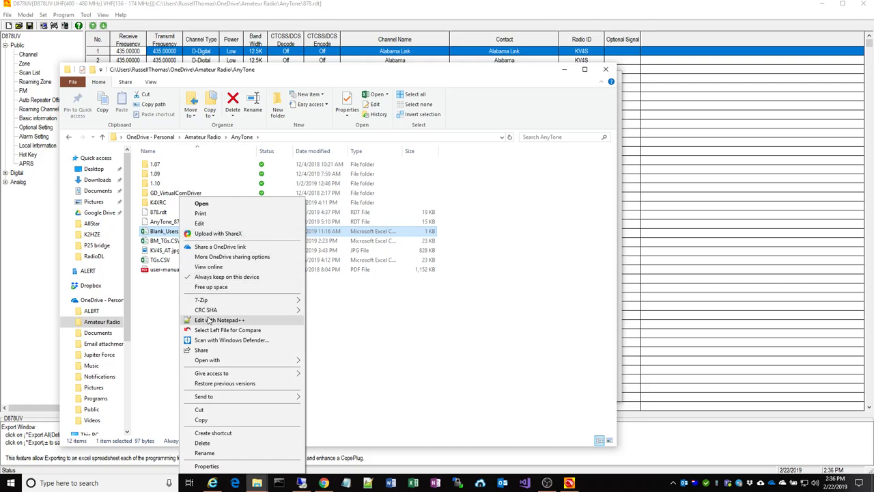
# - View Blank_Users.csv's header row in Notepad++, then return to the CPS Export window
pyautogui.click(212, 320)
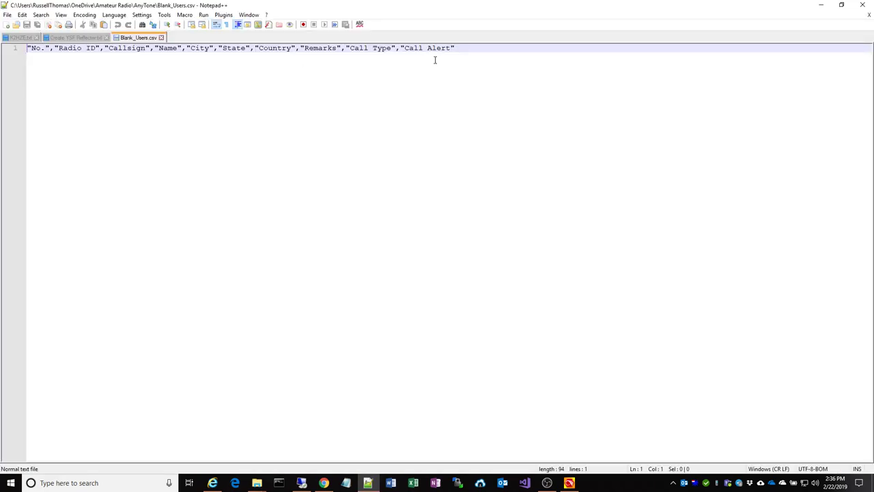
pyautogui.click(460, 48)
pyautogui.click(12, 49)
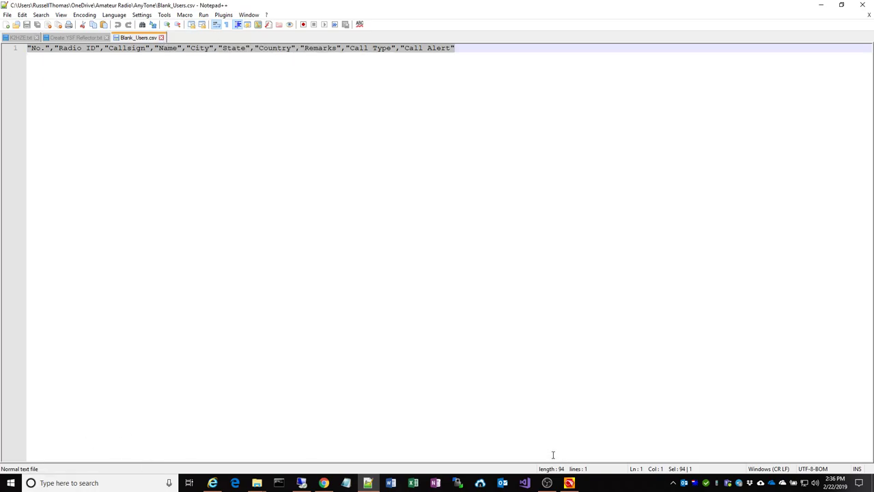
pyautogui.click(569, 483)
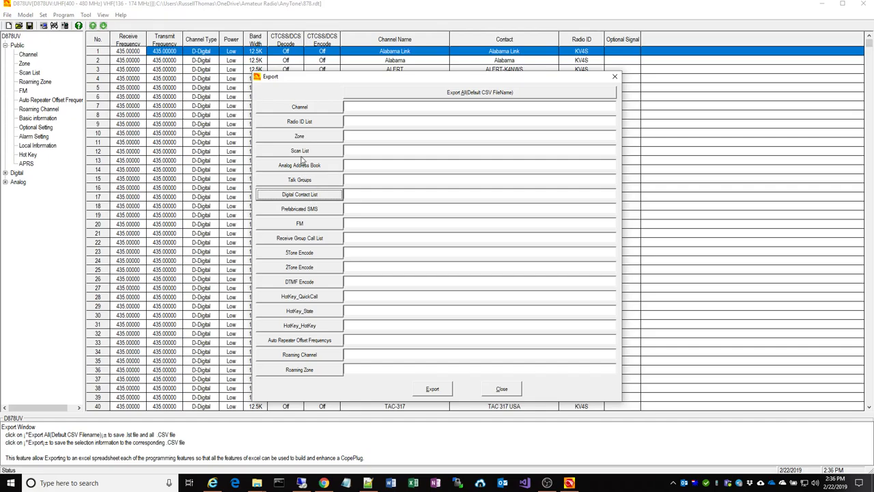
# - Swap Export for Tool > Import and cancel the Digital Contact List file picker
pyautogui.click(501, 388)
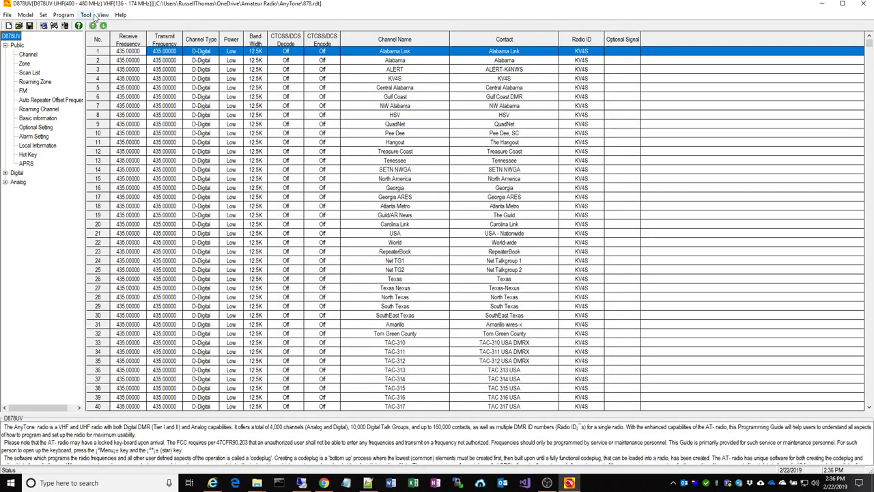
pyautogui.click(87, 15)
pyautogui.click(101, 35)
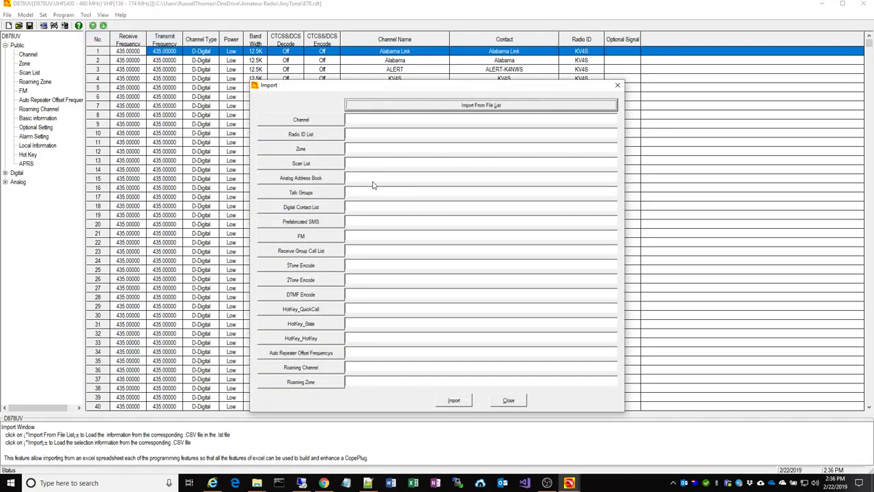
pyautogui.click(320, 208)
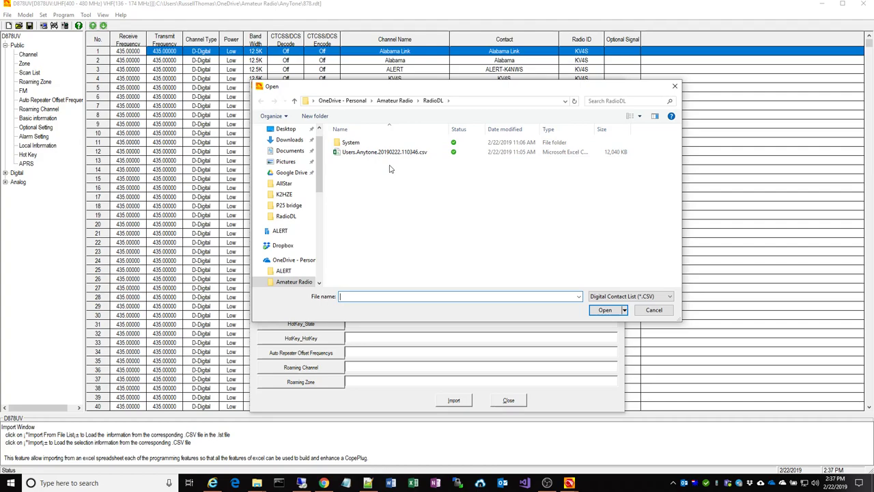
pyautogui.click(660, 312)
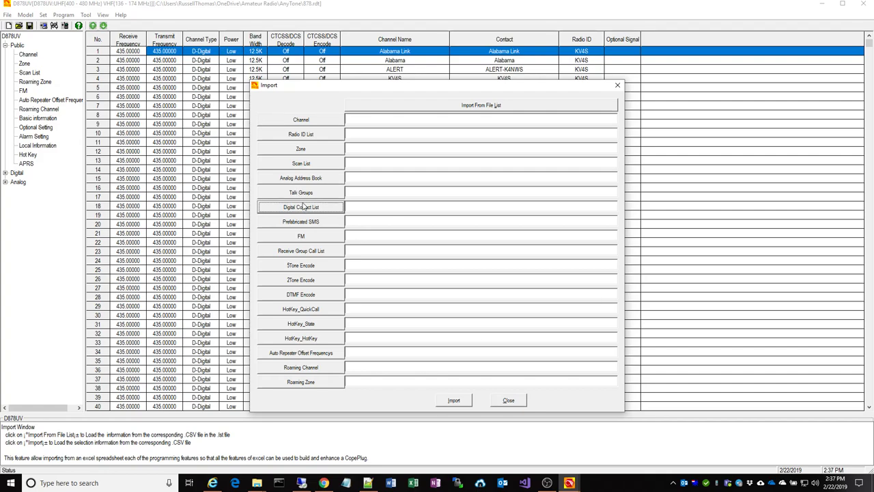
# - Close the Import window without importing any contact CSV
pyautogui.click(509, 400)
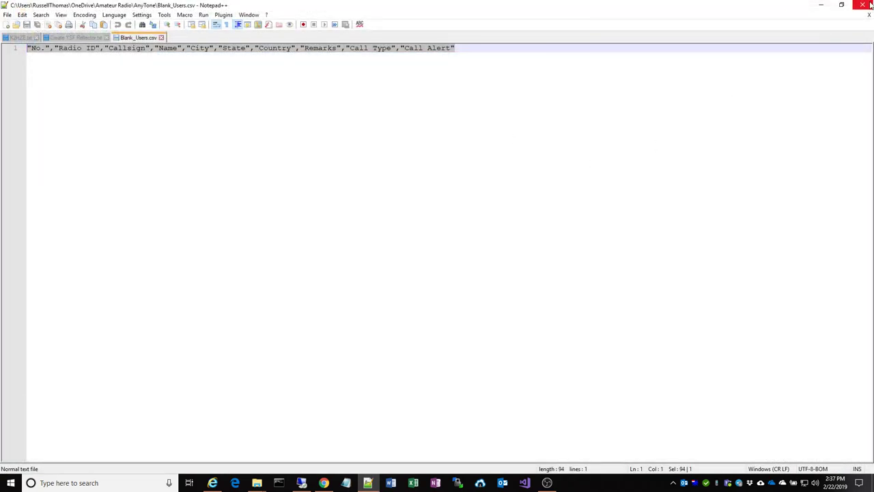
# - Close Notepad++ and the AnyTone Explorer window, leaving the CPS channel list visible
pyautogui.click(862, 4)
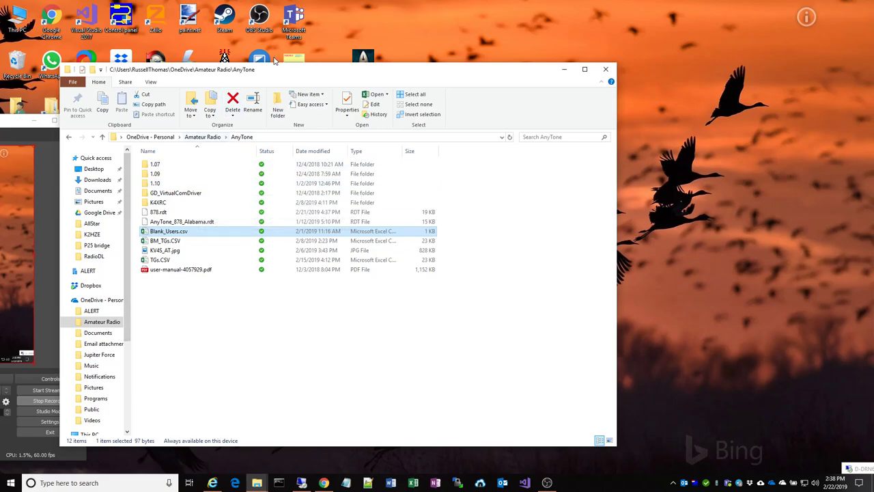
pyautogui.click(605, 69)
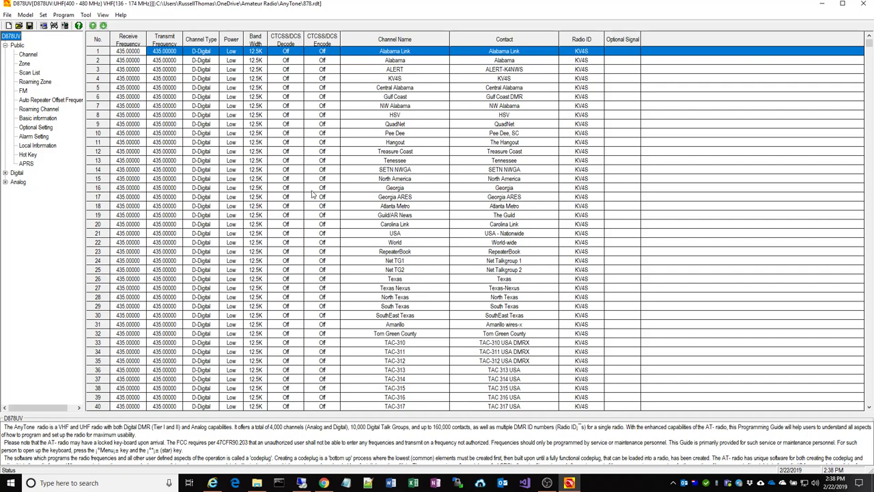
# - Write only the Digital Contact List to the radio, dismiss the port error, and exit
pyautogui.click(65, 27)
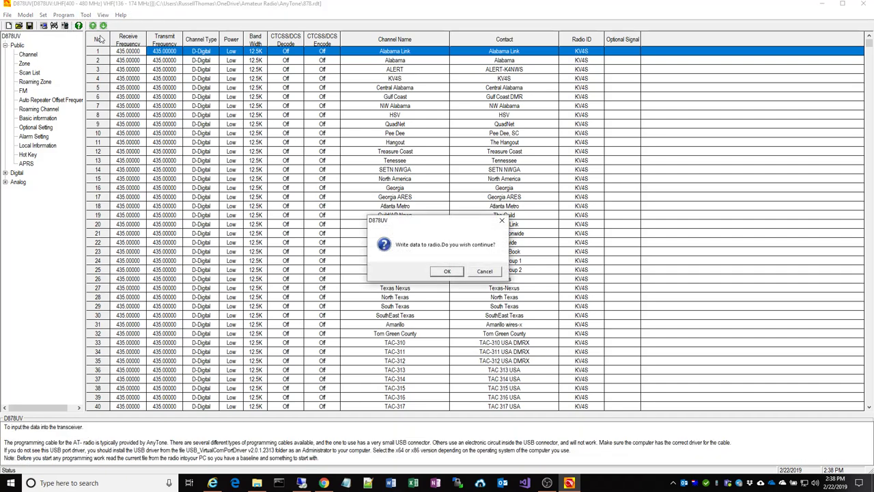
pyautogui.click(449, 271)
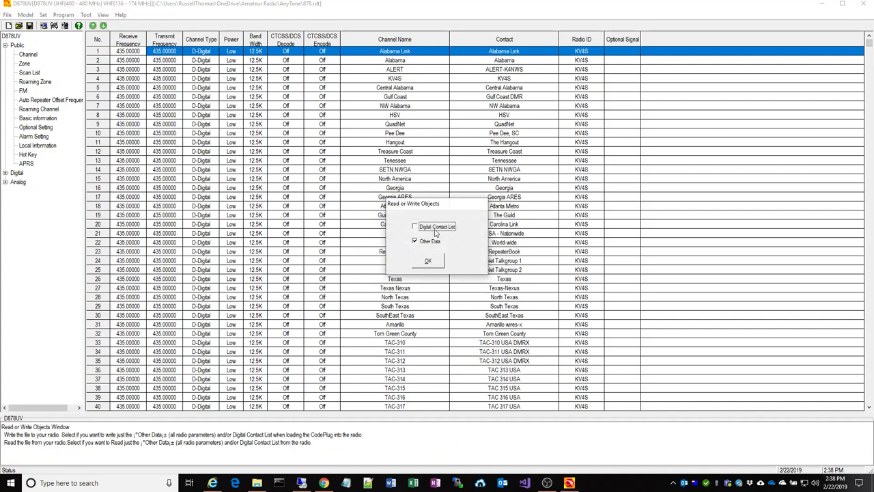
pyautogui.click(436, 233)
pyautogui.click(428, 262)
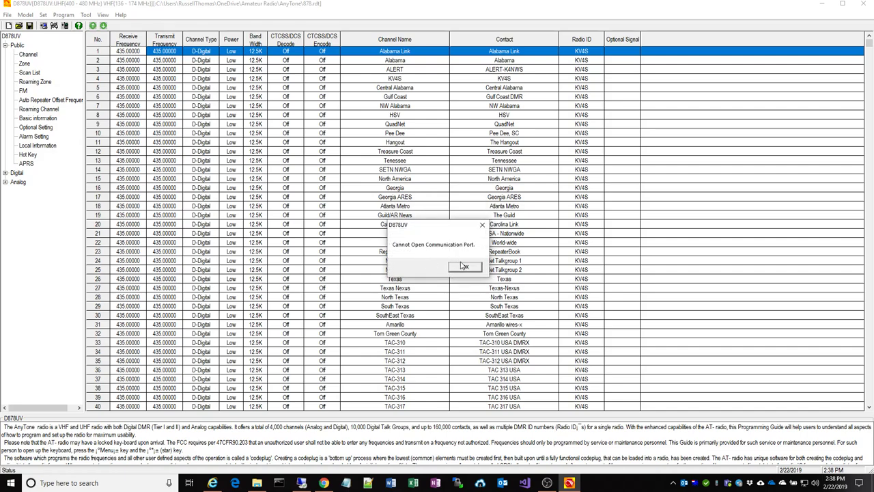
pyautogui.click(464, 267)
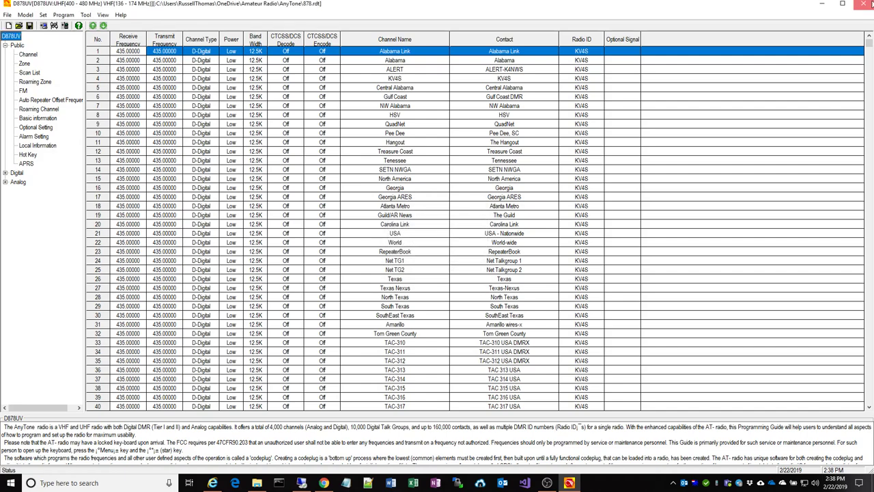
pyautogui.click(866, 4)
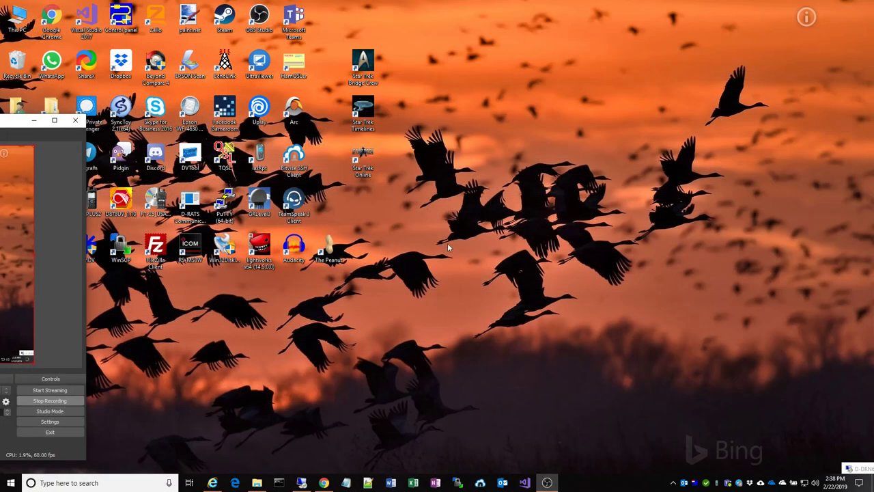
pyautogui.doubleClick(121, 199)
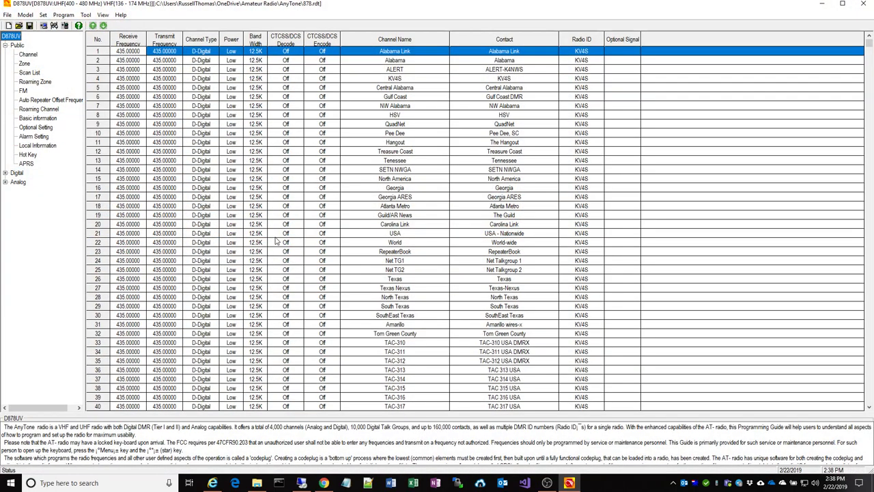
pyautogui.click(866, 4)
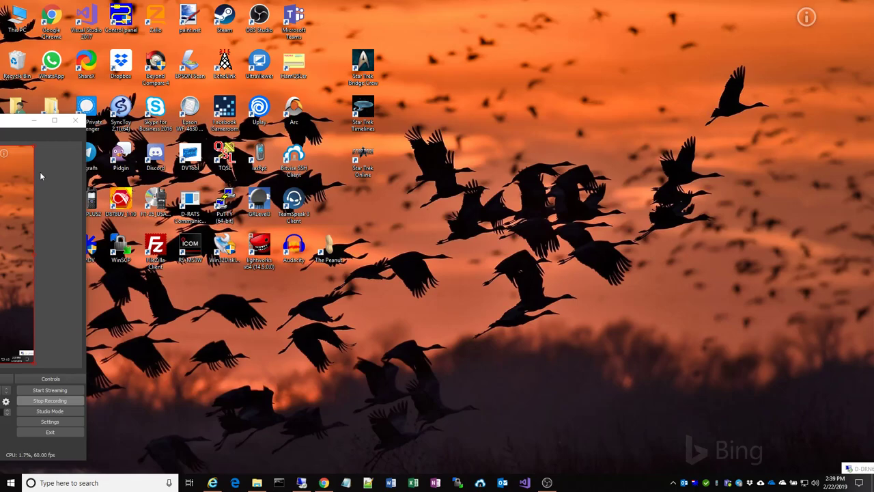
# - Copy the Index of /downloads page address in Chrome, then minimize the browser
pyautogui.click(323, 483)
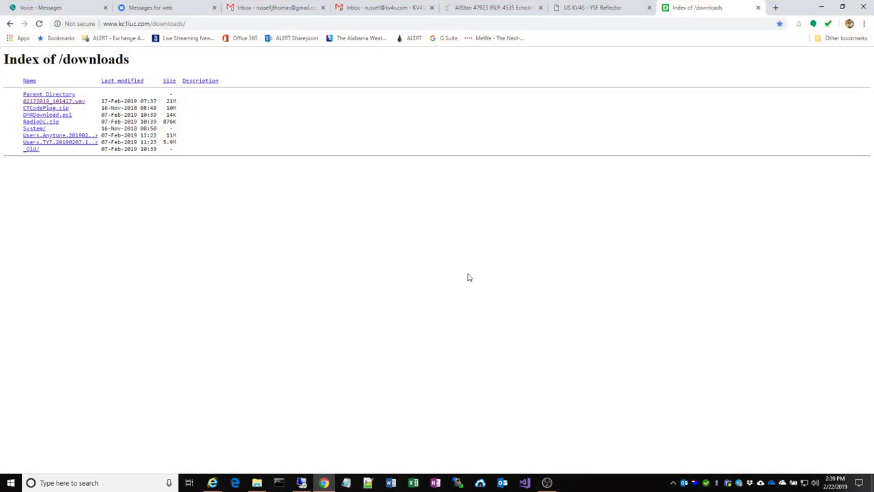
pyautogui.click(179, 23)
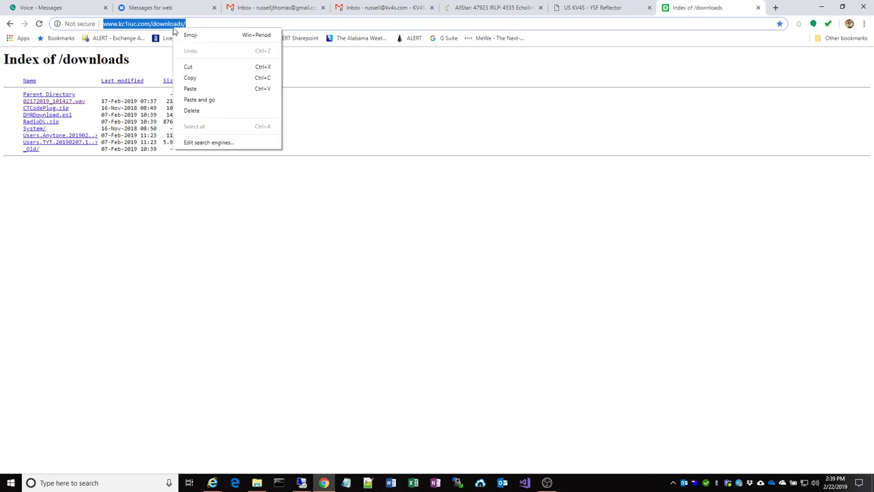
pyautogui.rightClick(174, 29)
pyautogui.click(190, 78)
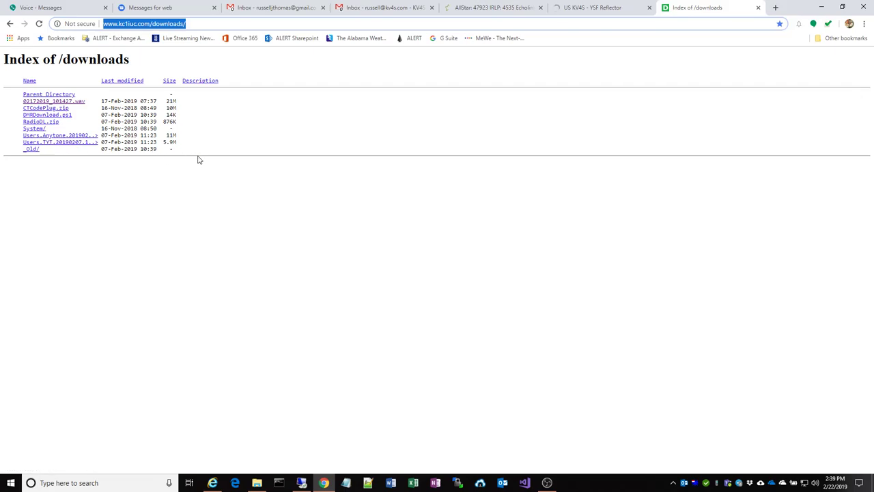
pyautogui.rightClick(166, 24)
pyautogui.click(190, 74)
pyautogui.click(822, 6)
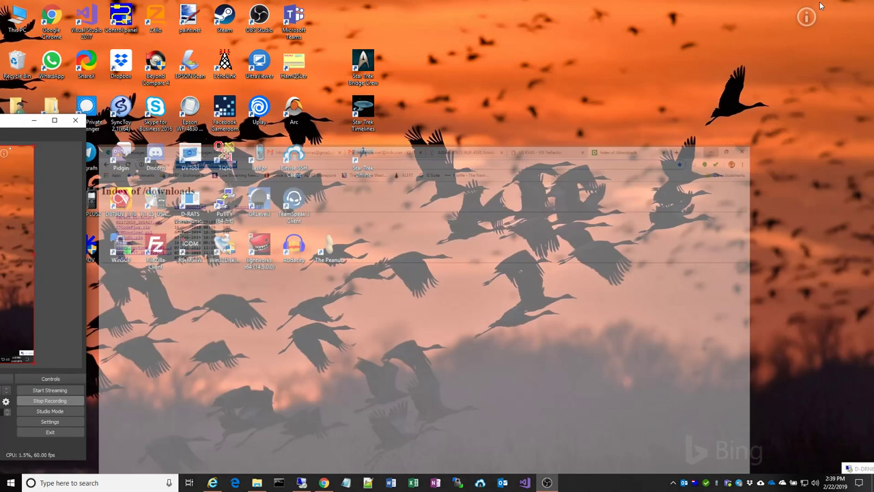